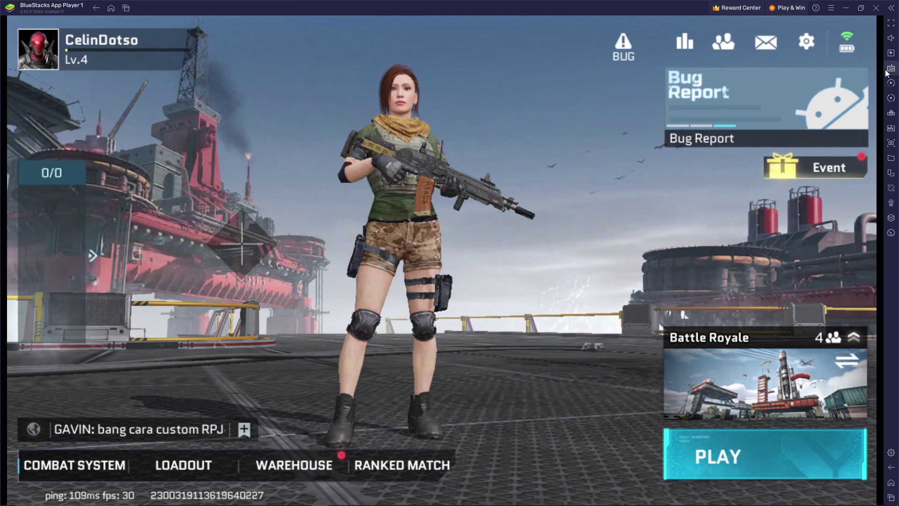
- Open the game's custom HUD layout editor from the Controls settings page
click(807, 44)
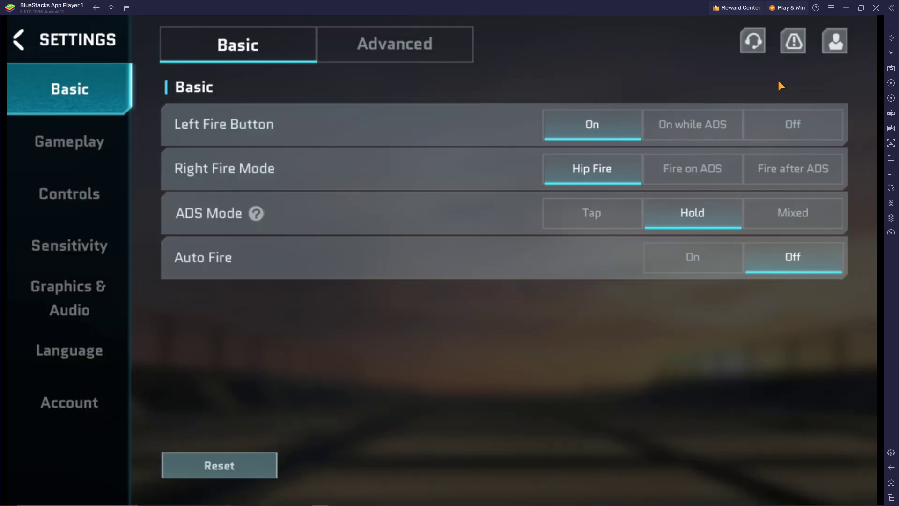
click(54, 196)
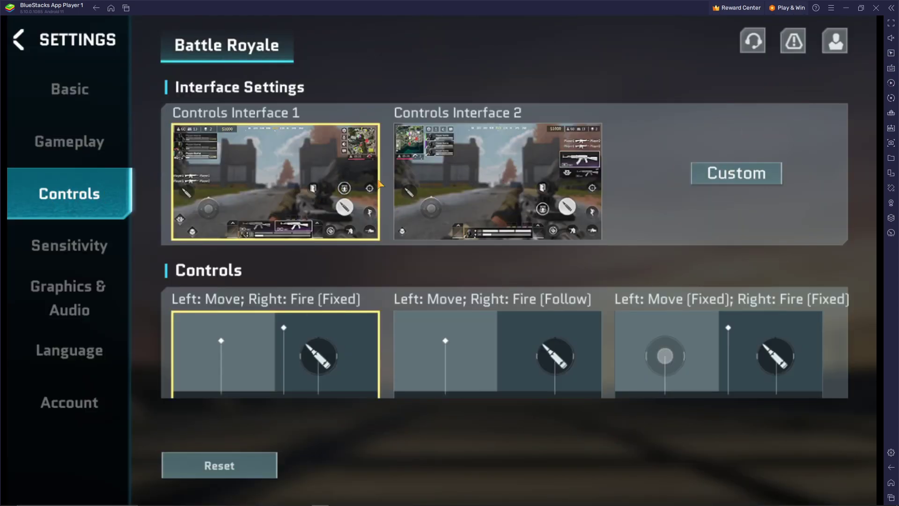
click(738, 182)
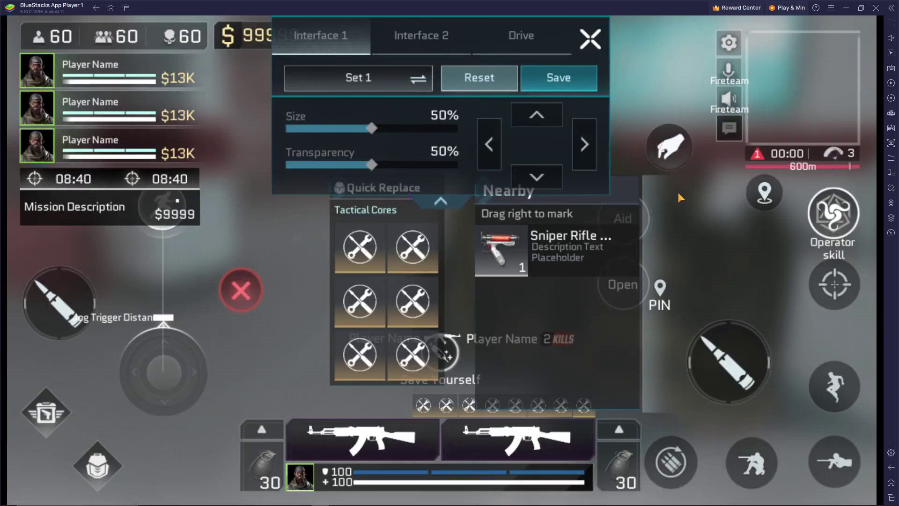
click(587, 47)
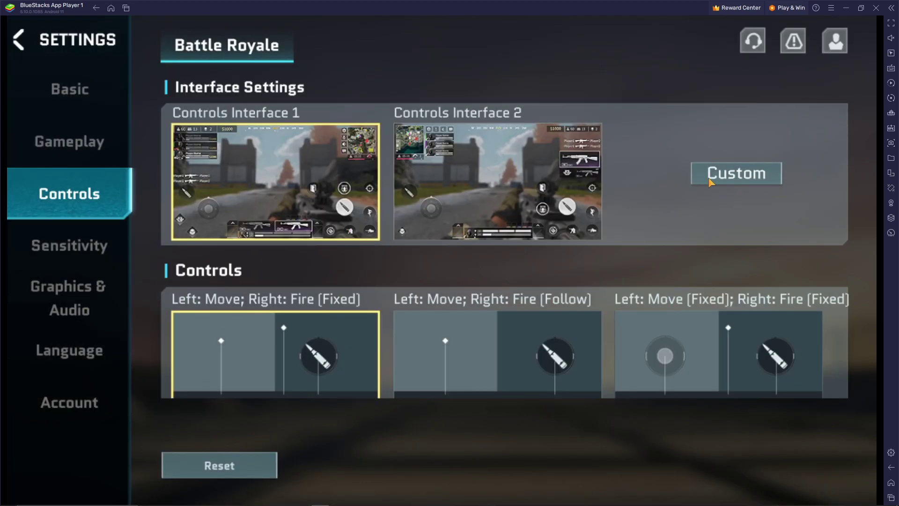
click(738, 174)
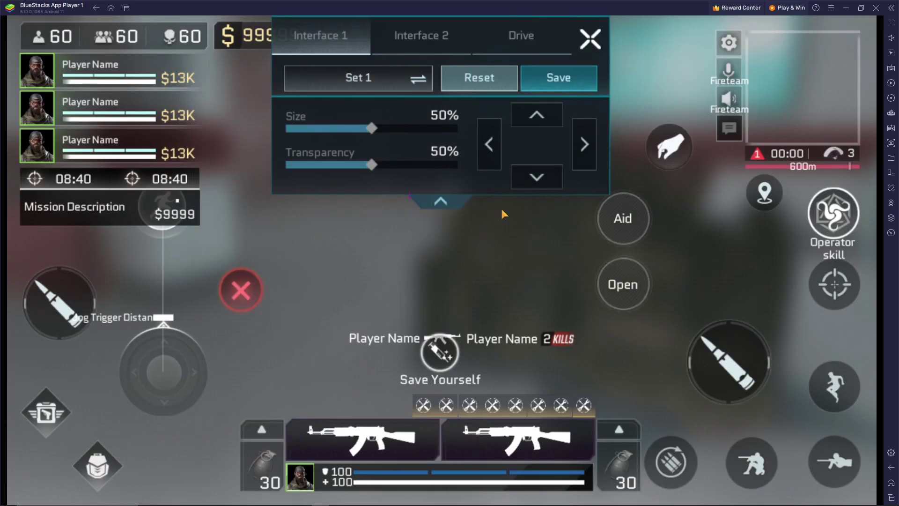
- Shrink the left fire button to 33% size and move it higher on screen
click(57, 318)
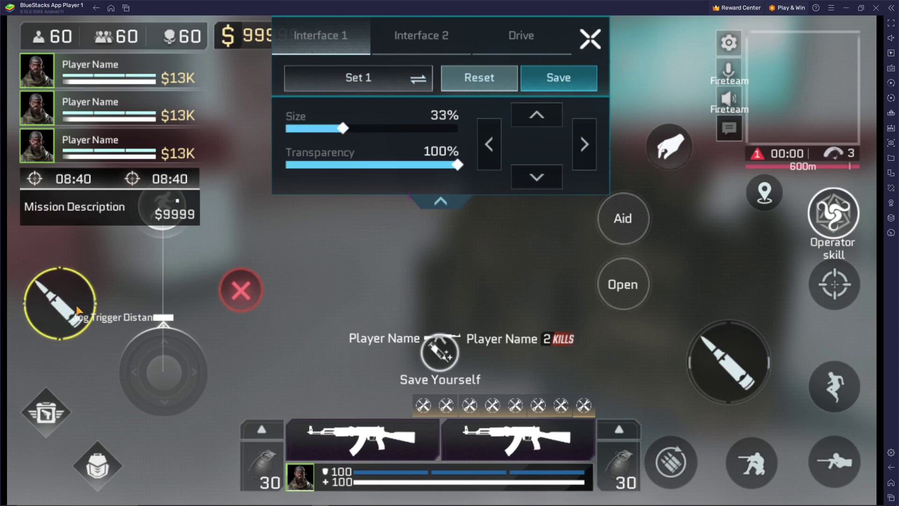
drag(343, 129, 300, 132)
drag(71, 299, 50, 253)
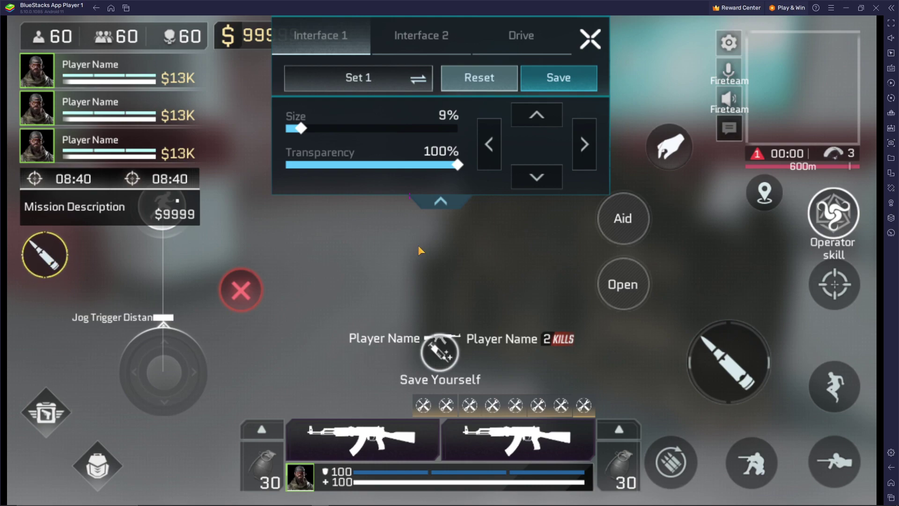
- Set the right fire button's transparency to 0% and save the custom layout
click(728, 363)
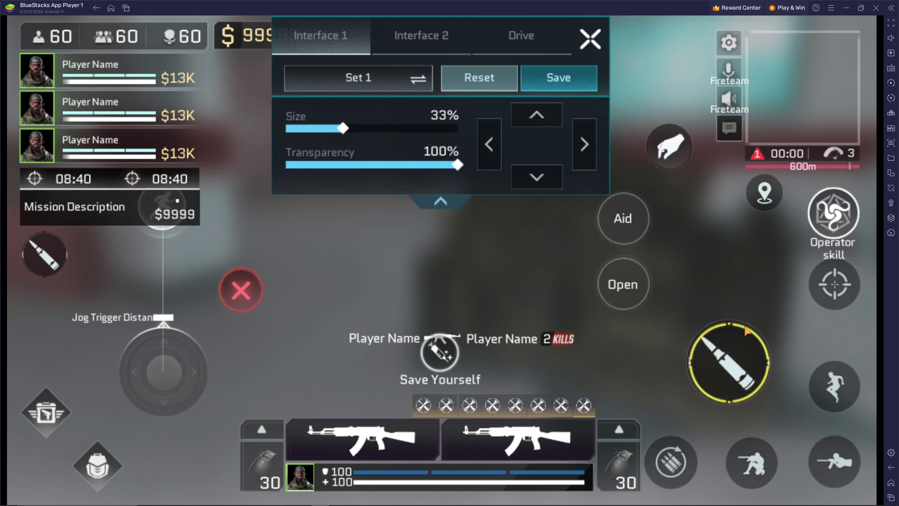
click(458, 165)
drag(458, 165, 252, 176)
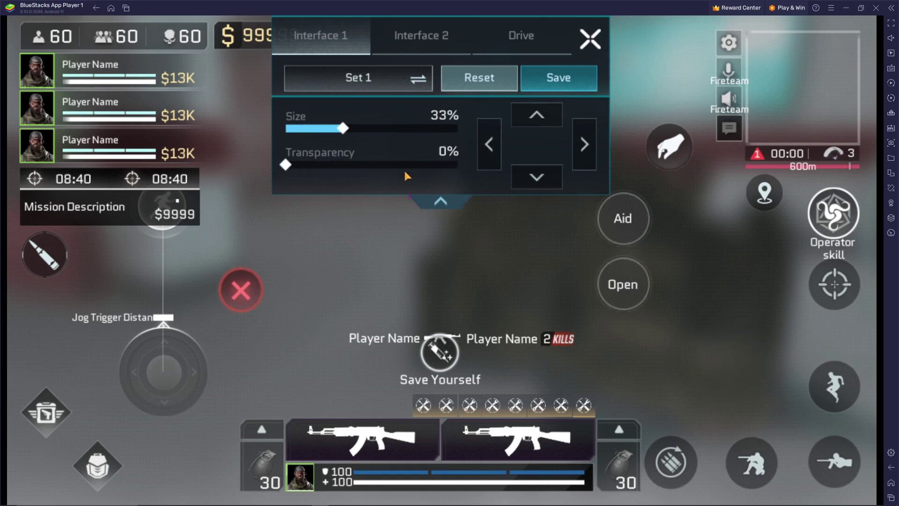
click(596, 82)
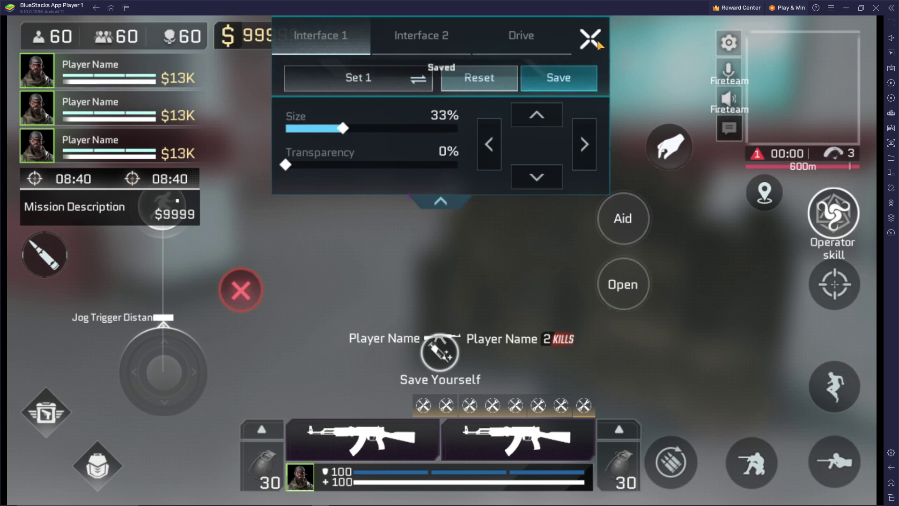
click(892, 69)
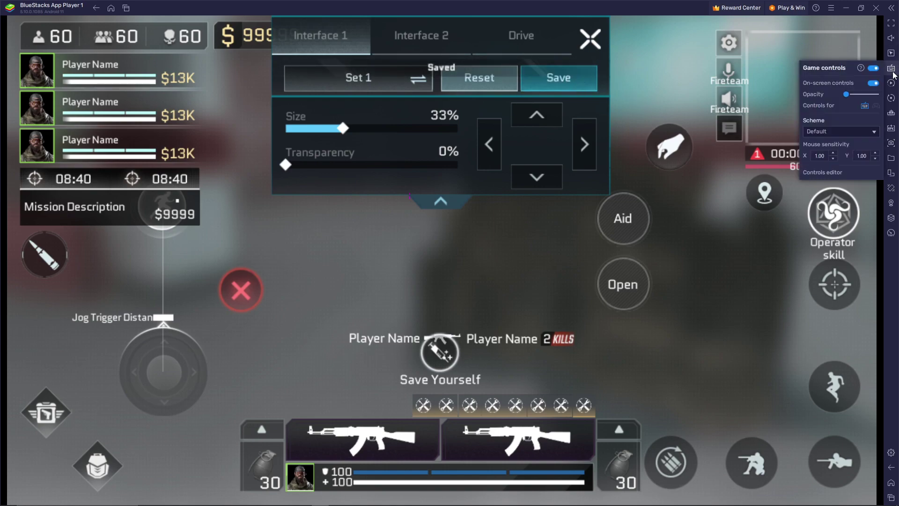
- Open the Controls editor and reposition the reload and mouse-control mappings
click(817, 173)
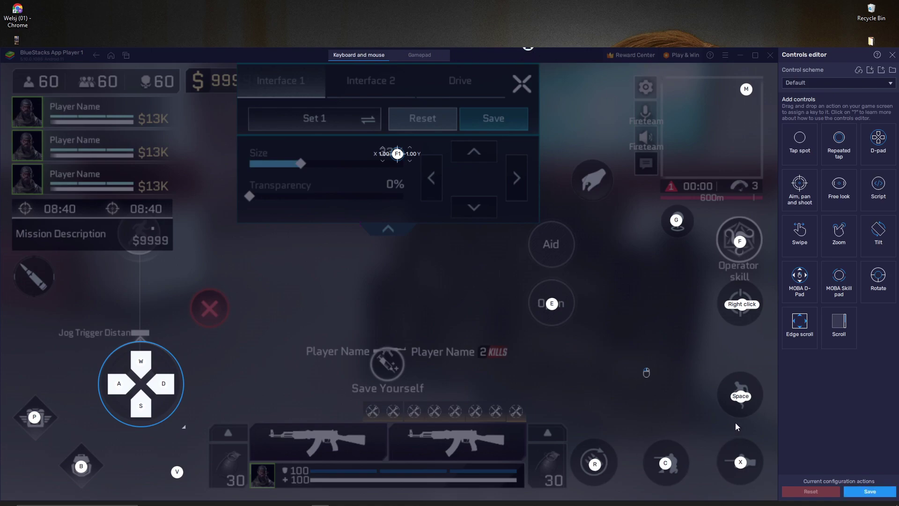
drag(594, 456, 590, 454)
drag(644, 373, 38, 282)
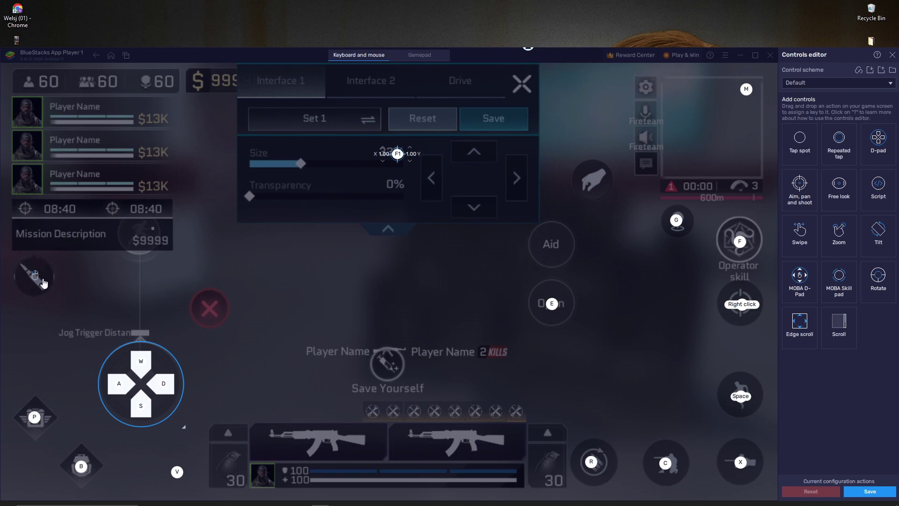
- Rebind the B control to Tab, the grenade slots to 3 and 4, and weapon one to 1
click(81, 467)
key(Tab)
click(226, 465)
click(549, 465)
key(4)
click(301, 437)
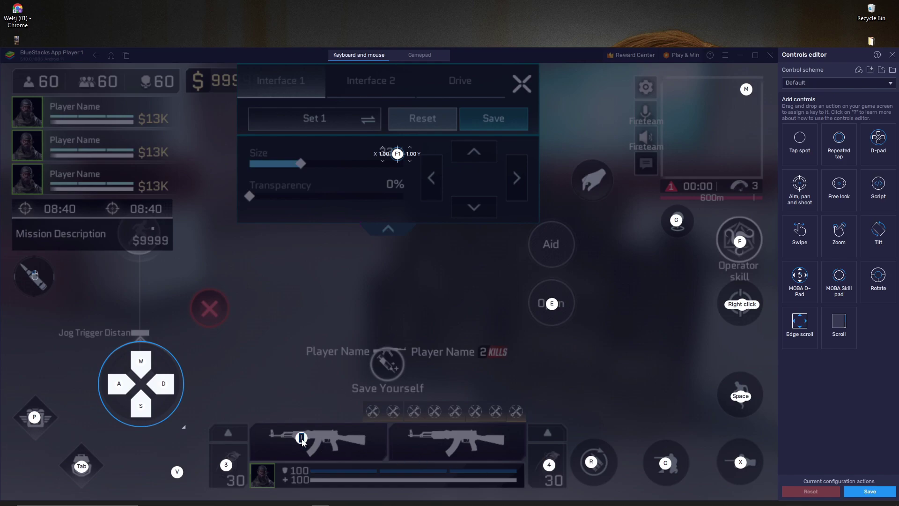
key(Escape)
text(1)
click(417, 439)
- Bind the weapon slots to 2 and the mouse wheel, and Save Yourself to F
text(2)
click(324, 438)
scroll(325, 441, up, 1)
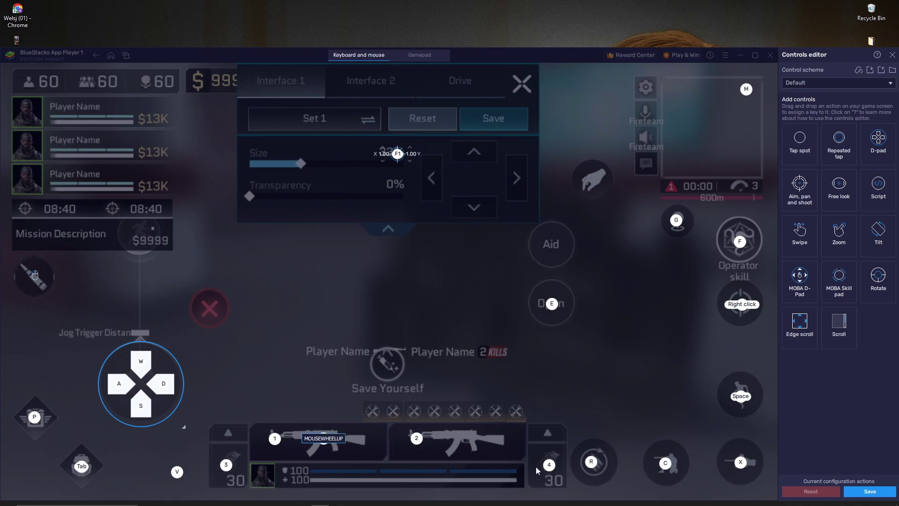
click(464, 440)
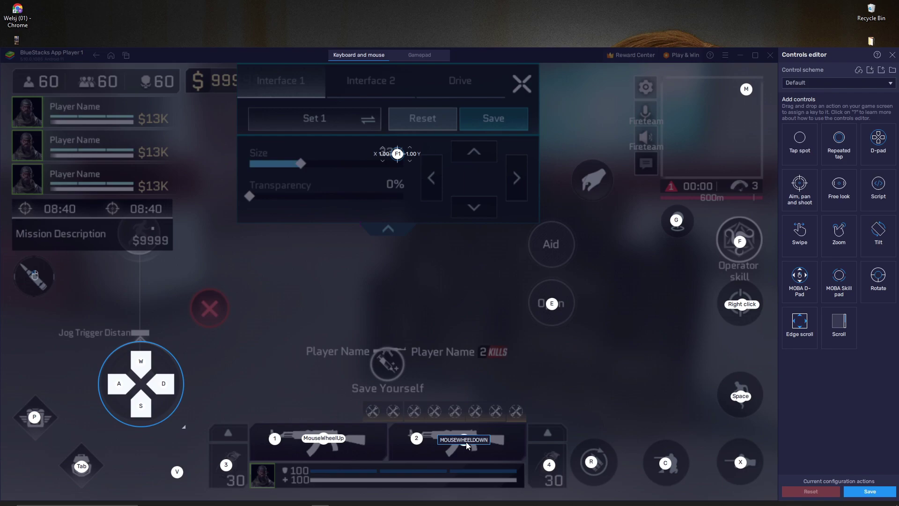
click(389, 363)
key(f)
- Clear the map pin's G and Open's E bindings, then bind the map pin to Alt
click(683, 218)
key(BackSpace)
click(559, 302)
key(BackSpace)
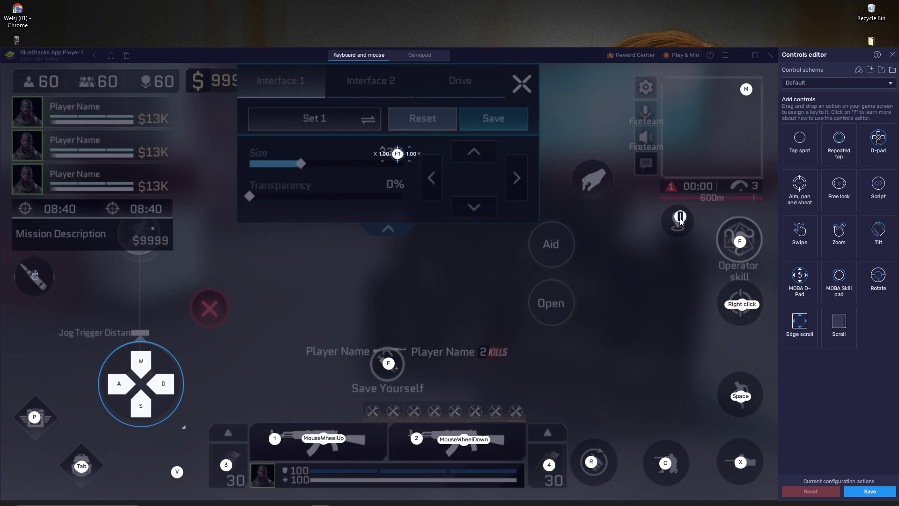
click(682, 220)
key(alt)
- Rebind the Operator skill from F to E
click(741, 242)
key(q)
click(740, 241)
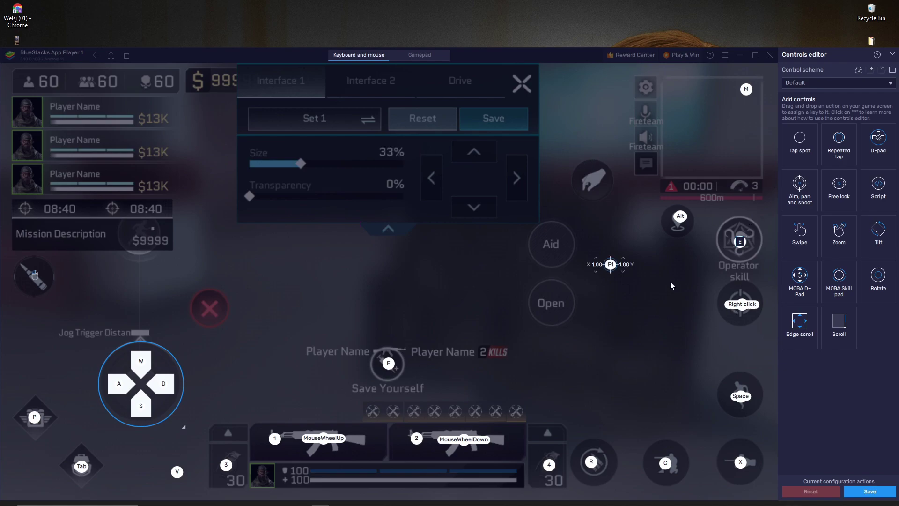
- Place the look control beside the Aid button and bind it to Ctrl
drag(609, 278, 607, 273)
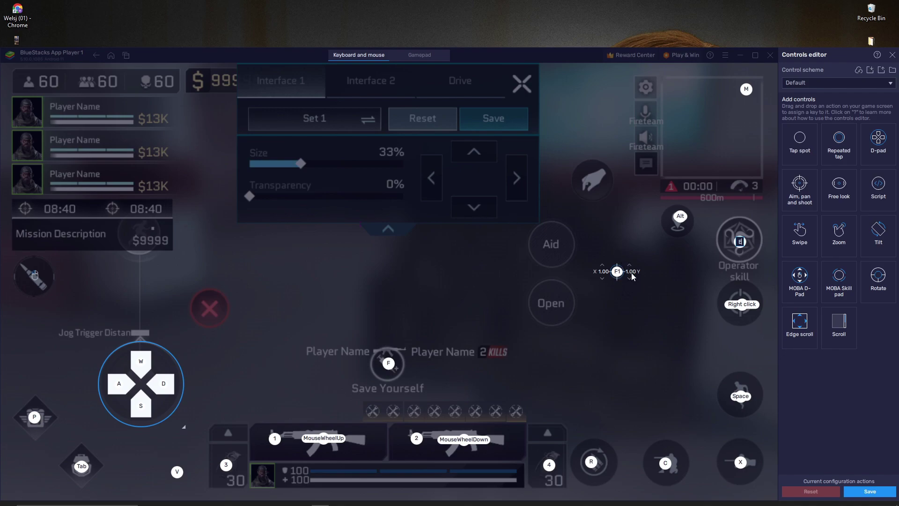
click(618, 273)
key(ctrl)
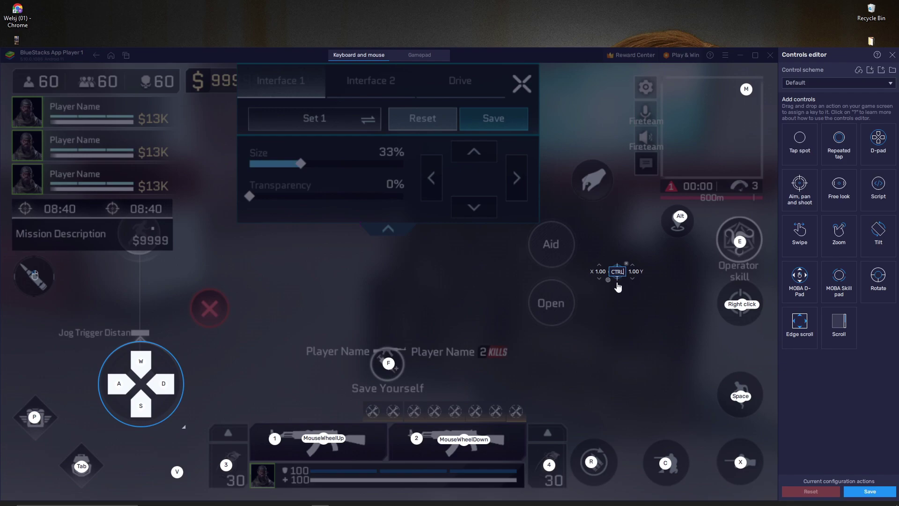
mouse_move(621, 272)
mouse_down()
mouse_move(614, 259)
mouse_move(580, 268)
mouse_move(608, 249)
mouse_move(612, 257)
mouse_up()
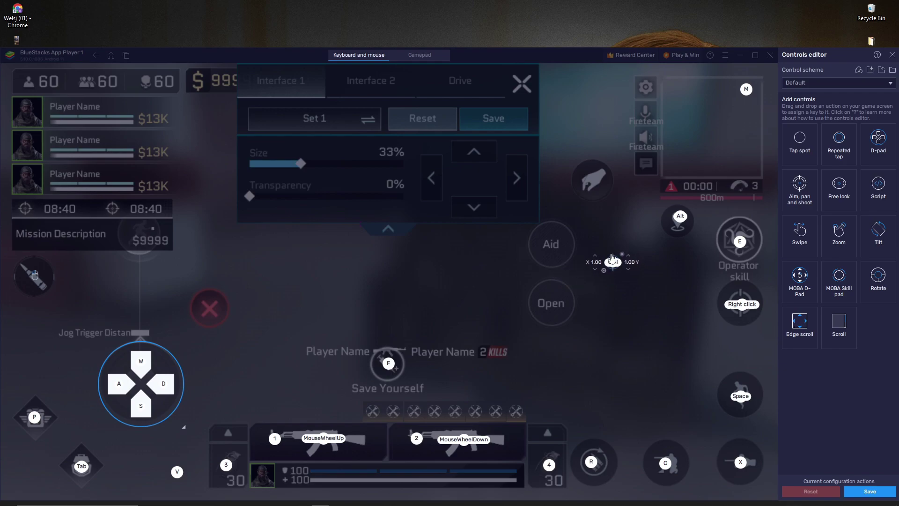
drag(613, 258, 612, 258)
- Enlarge the WASD pad, move it higher, then save the key bindings and close the editor
drag(187, 426, 236, 445)
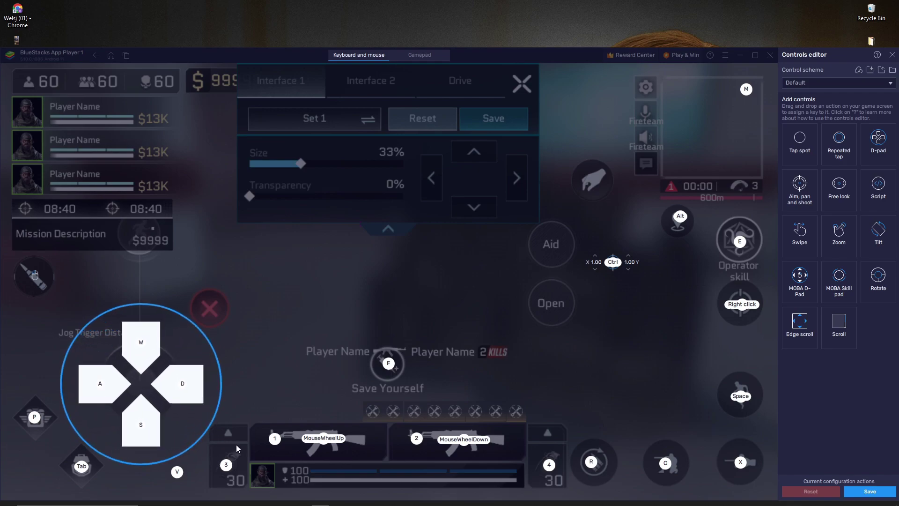
drag(190, 323, 189, 266)
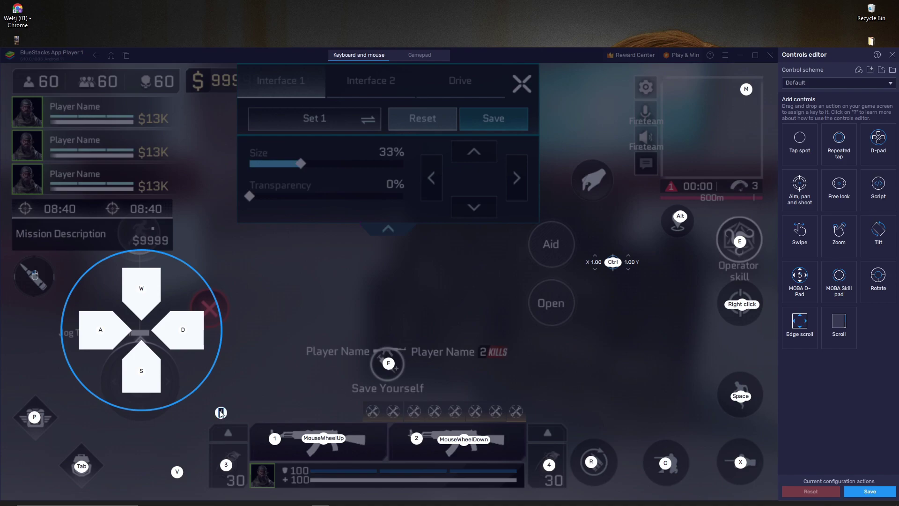
drag(220, 410, 232, 417)
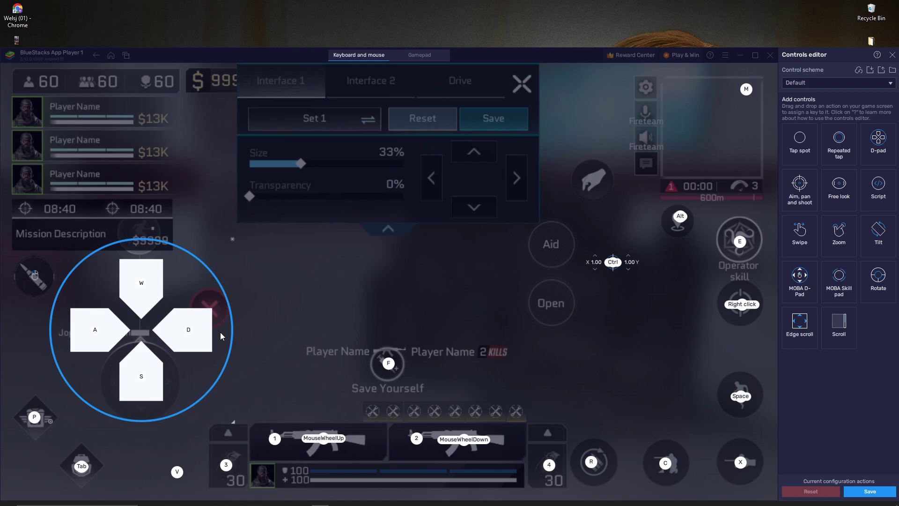
click(881, 492)
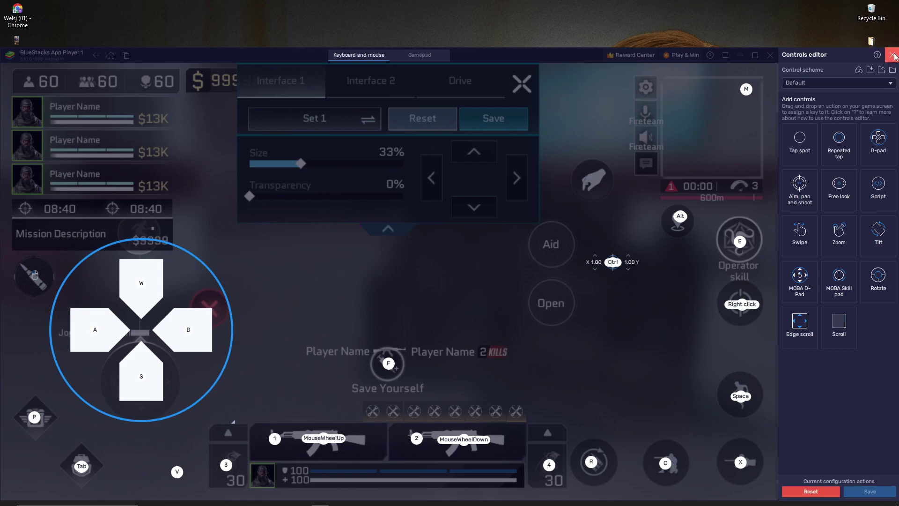
click(893, 56)
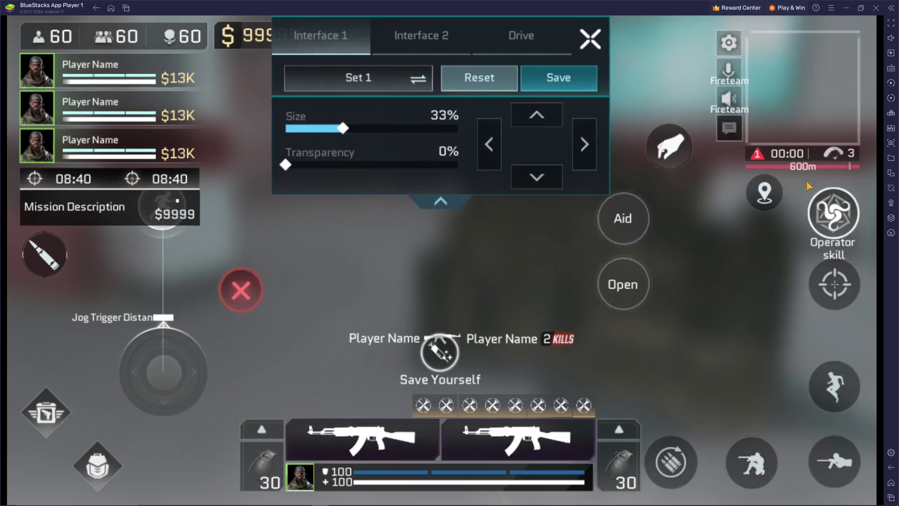
- Save the 33%-size, 0%-transparency HUD layout, review the Gameplay and Basic settings, and return to the lobby
click(593, 80)
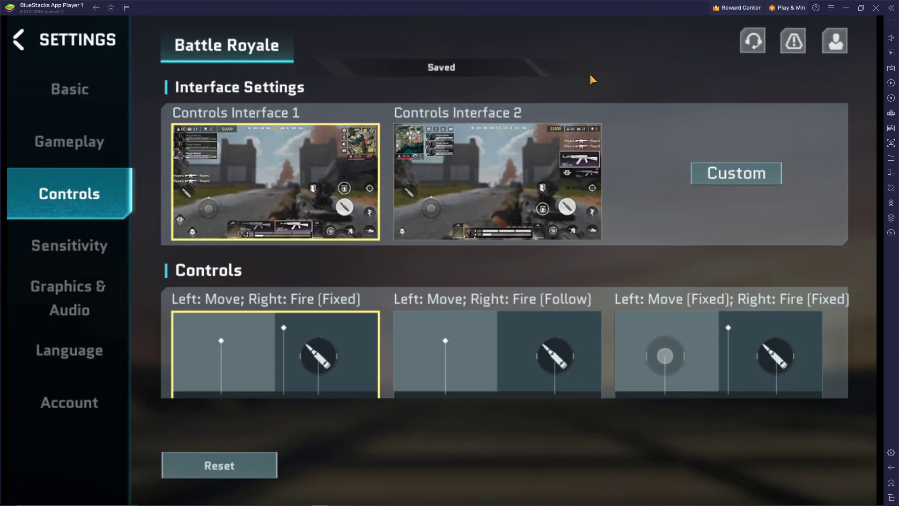
click(18, 39)
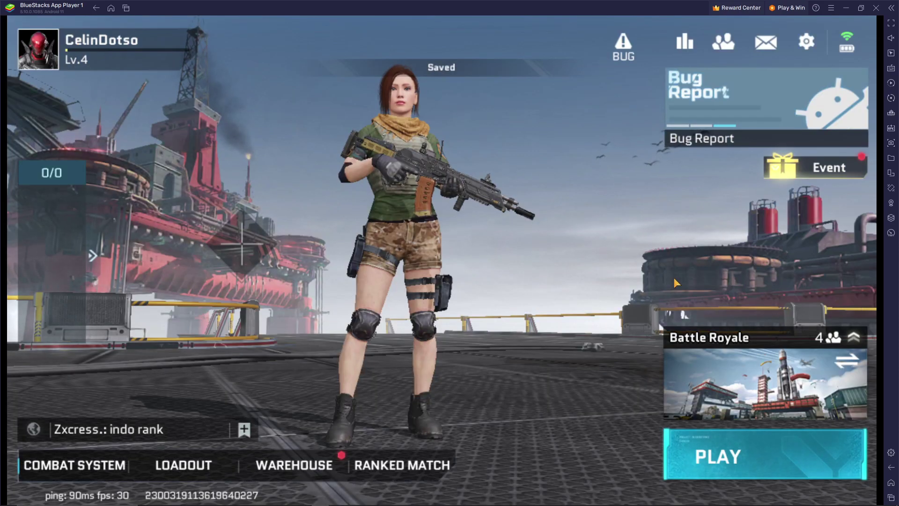
click(807, 41)
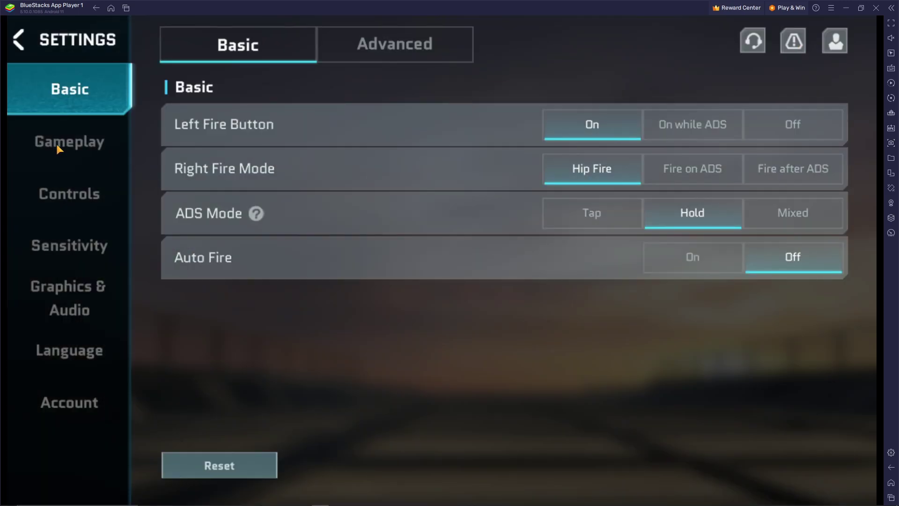
click(58, 149)
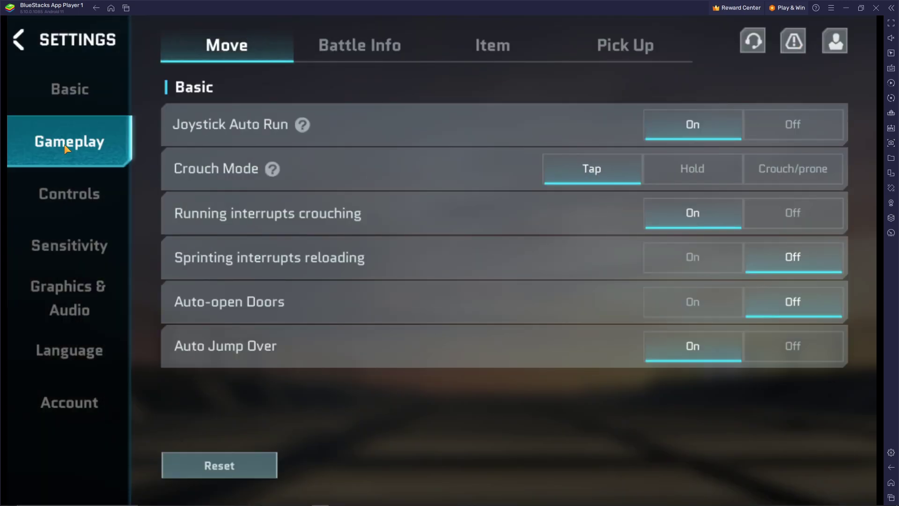
click(70, 91)
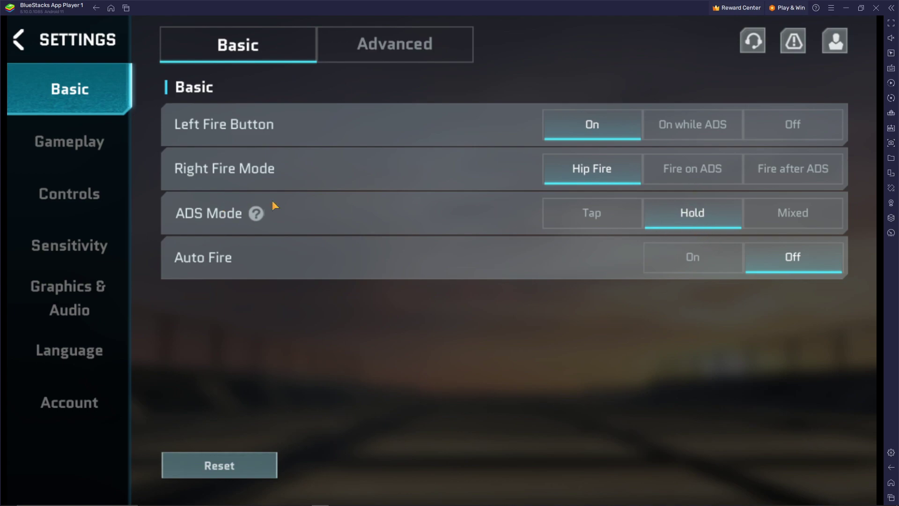
click(62, 36)
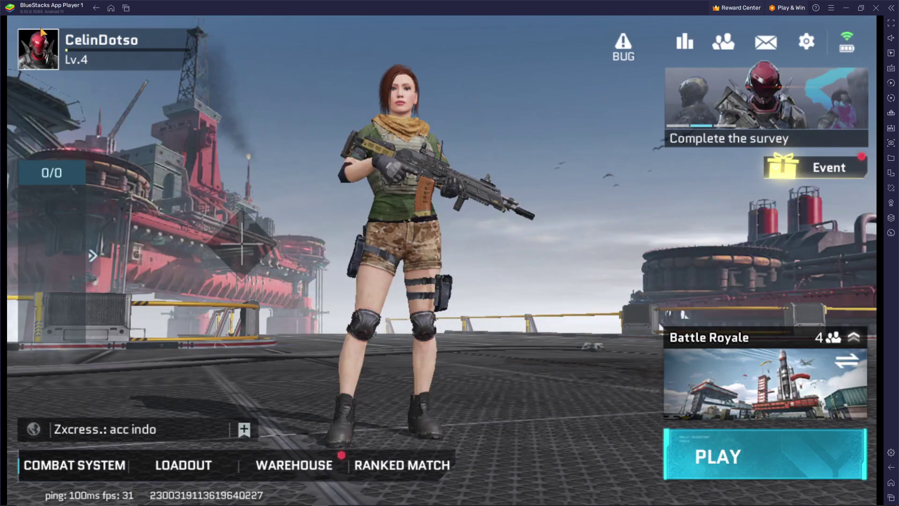
- Start a Battle Royale match, then run, fire and reload between the warehouses
click(734, 437)
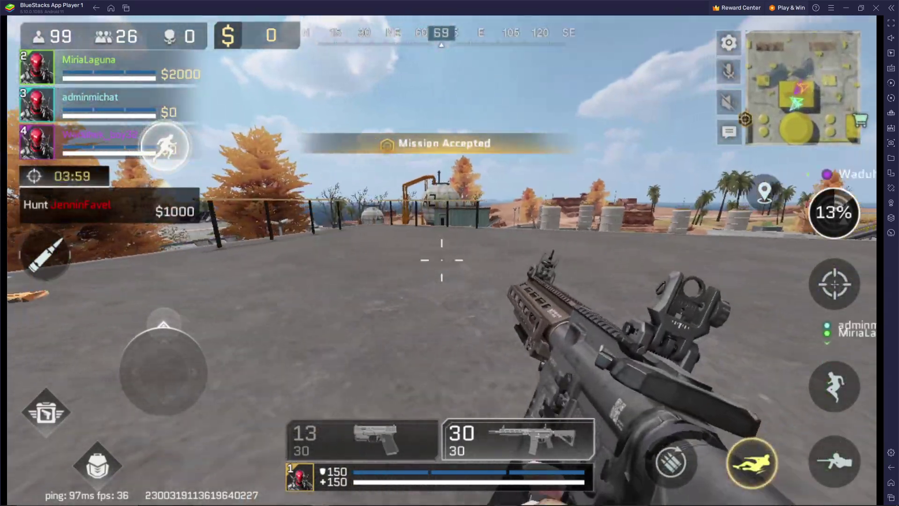
key(w)
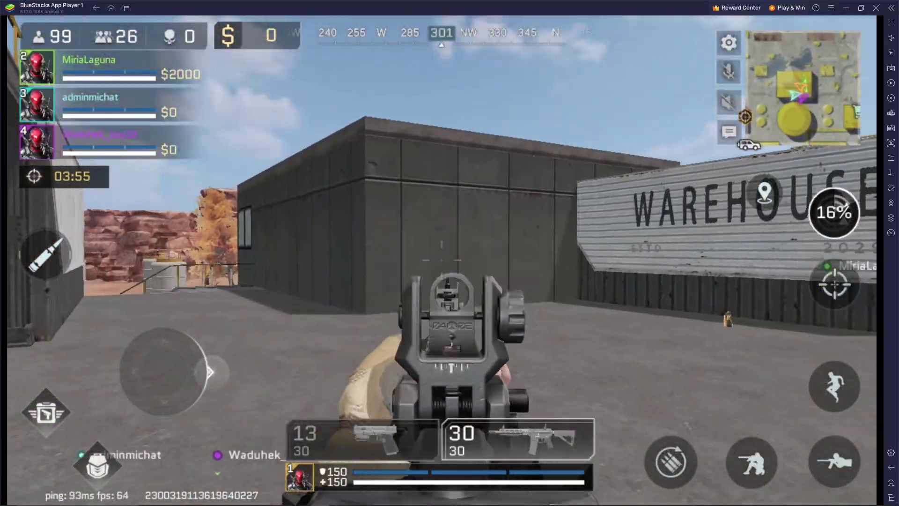
click(449, 253)
key(r)
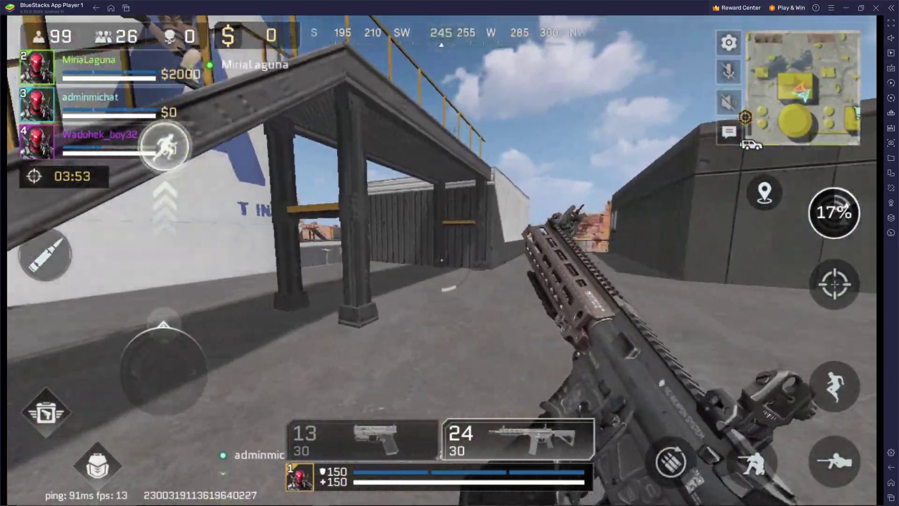
key(c)
key(w)
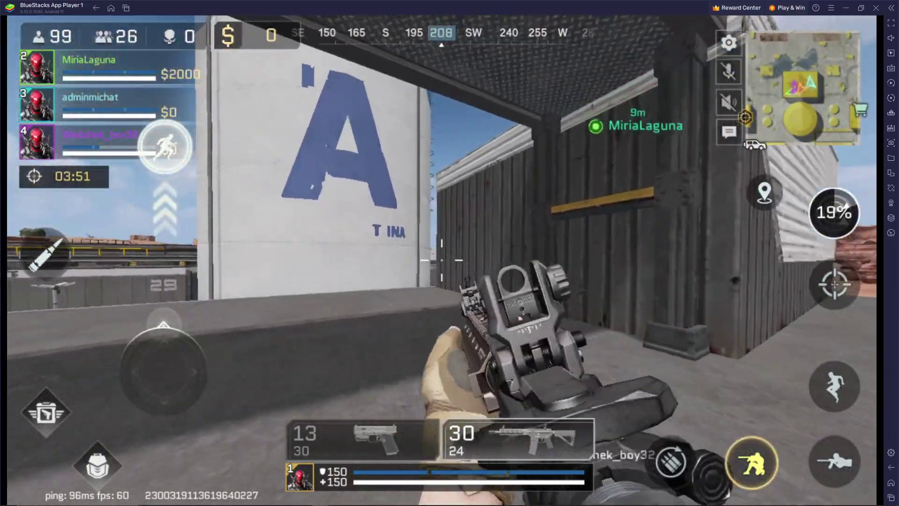
key(c)
- Sprint across the rooftop, climb the metal staircase and drop off the roof edge
key(w)
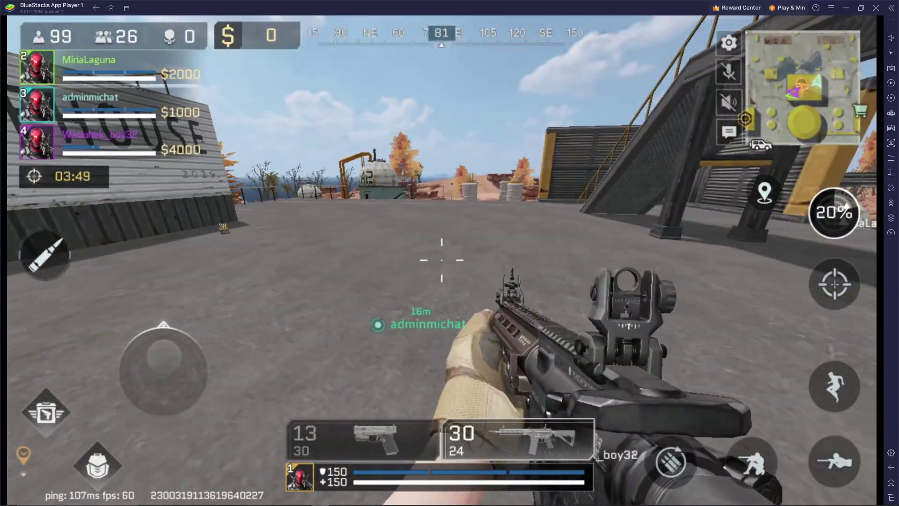
key(shift)
key(w)
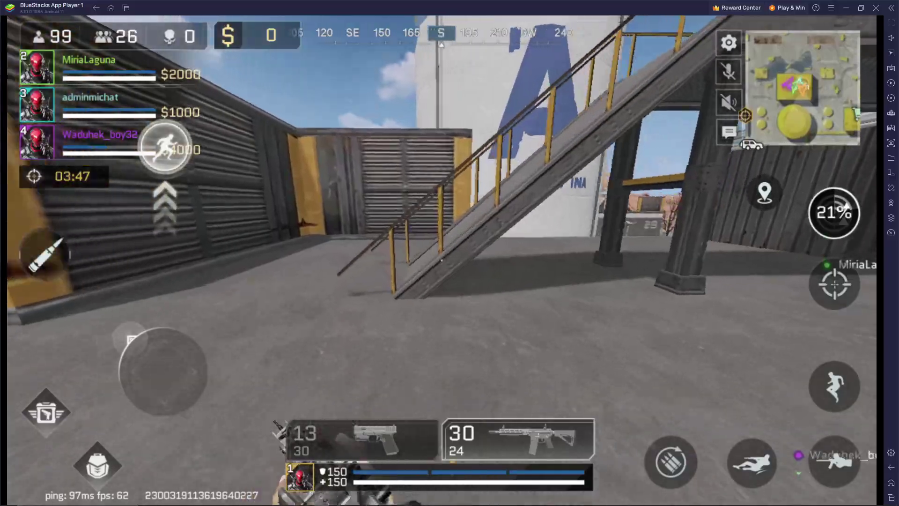
key(w)
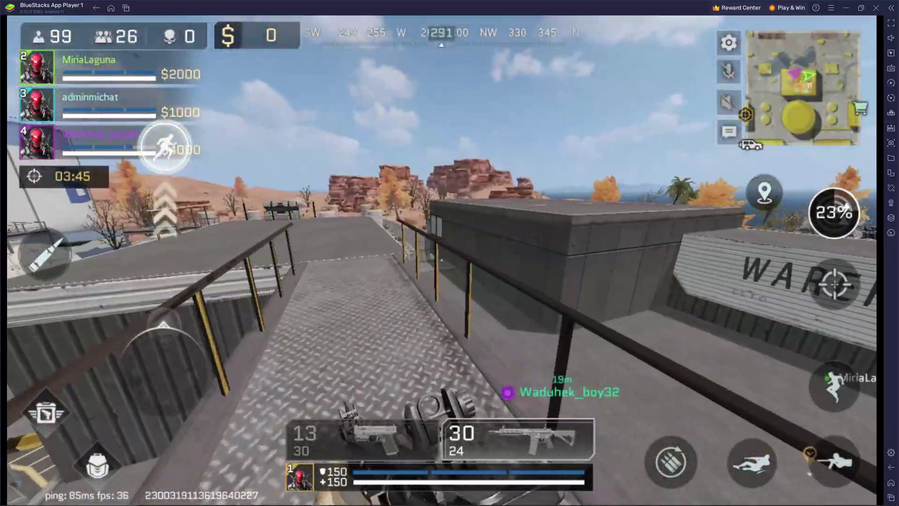
key(w)
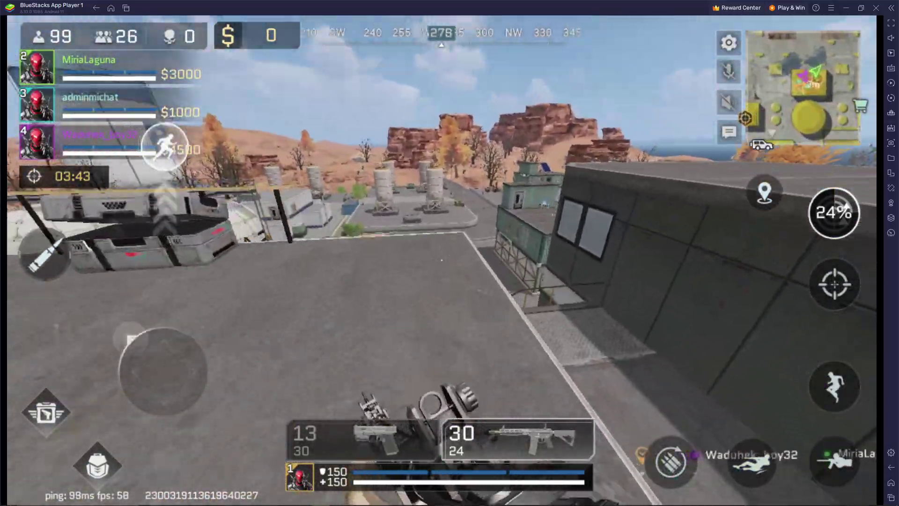
key(w)
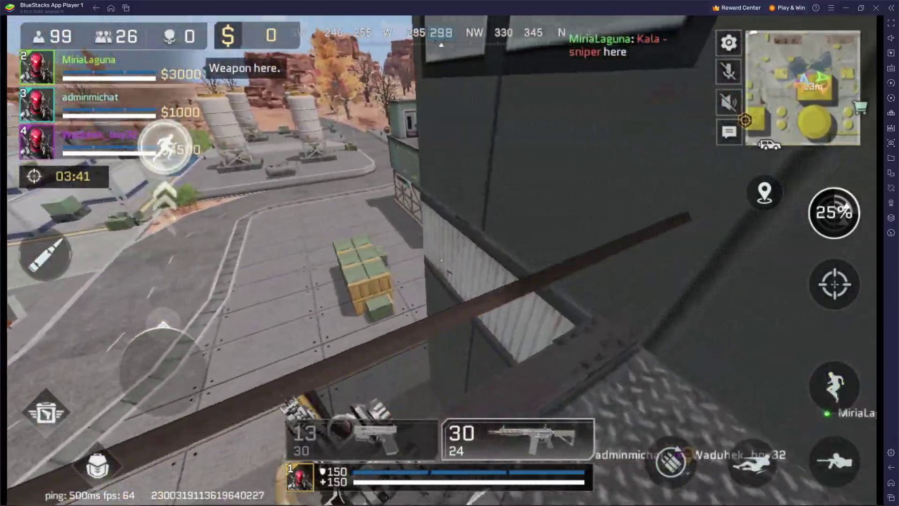
key(w)
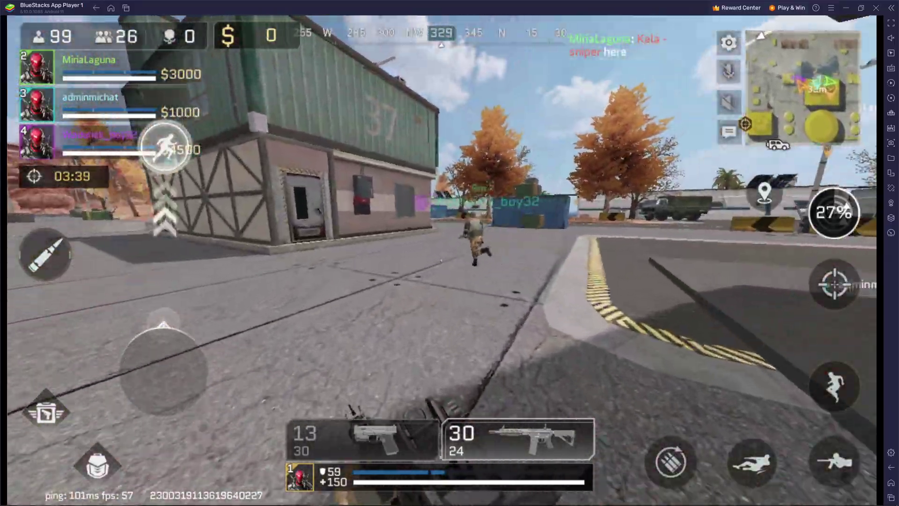